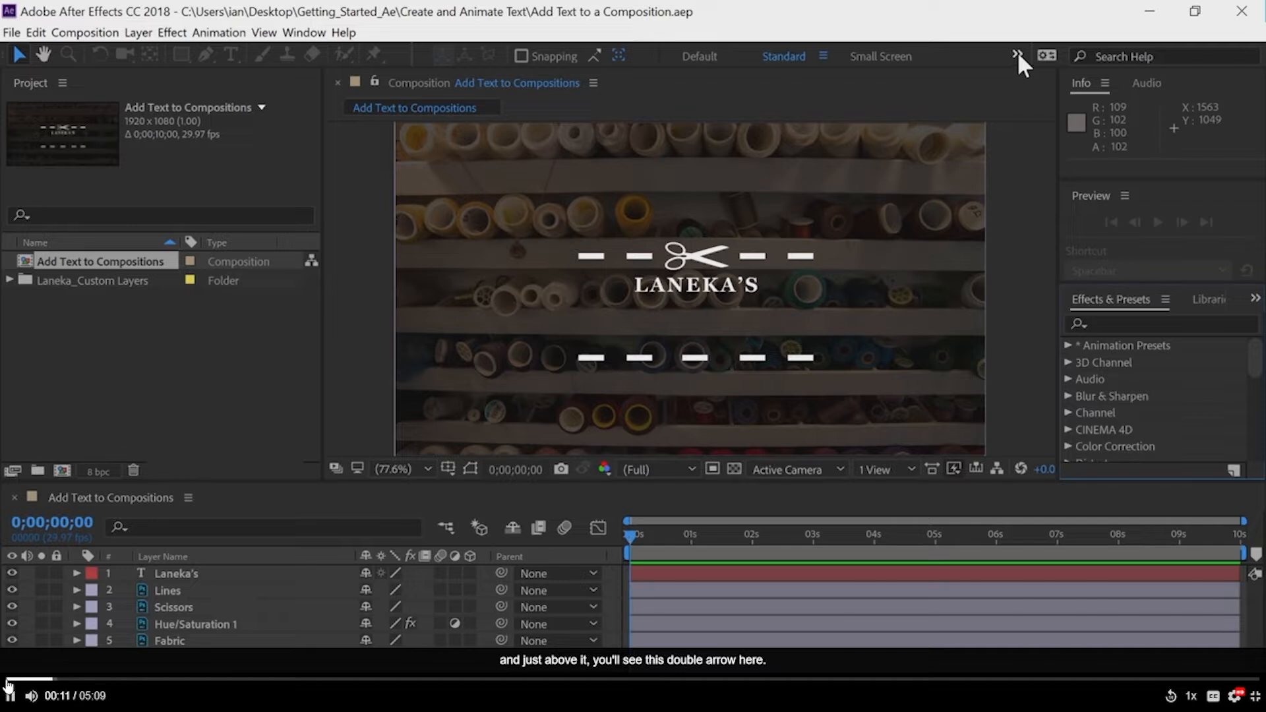
Switch to the Text workspace and set the font to Arial
left_click(1018, 55)
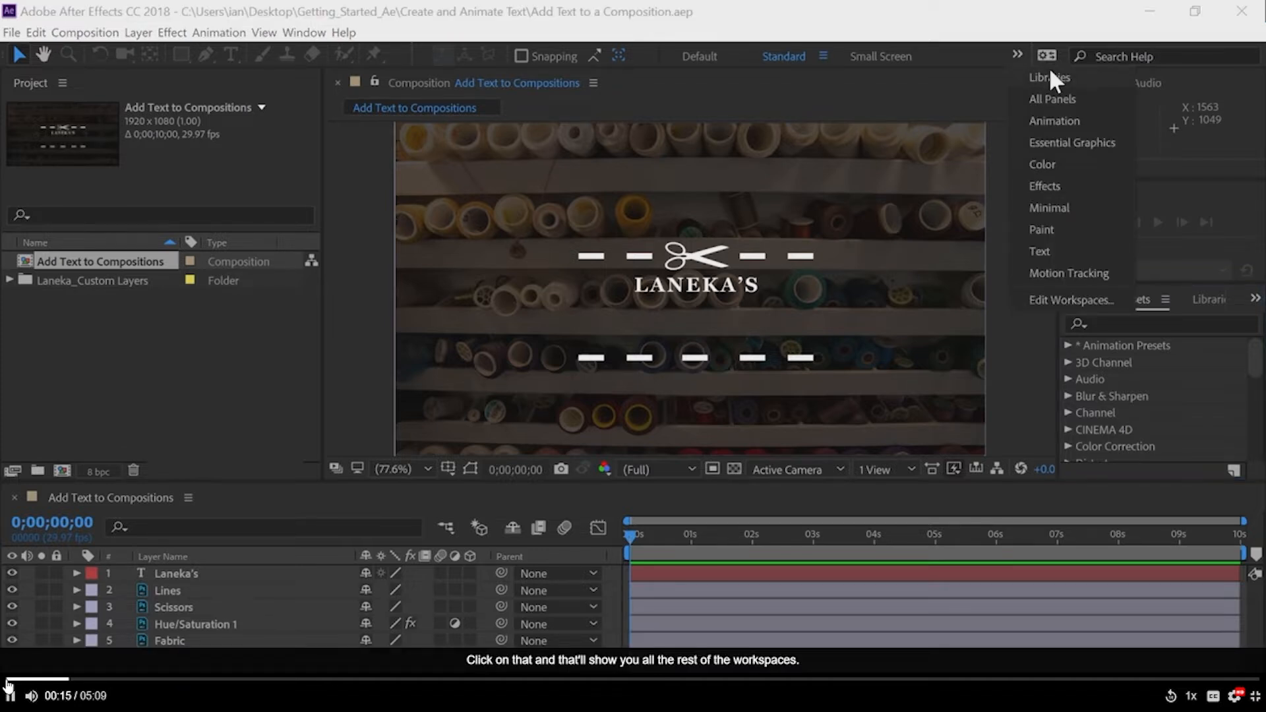
left_click(1063, 251)
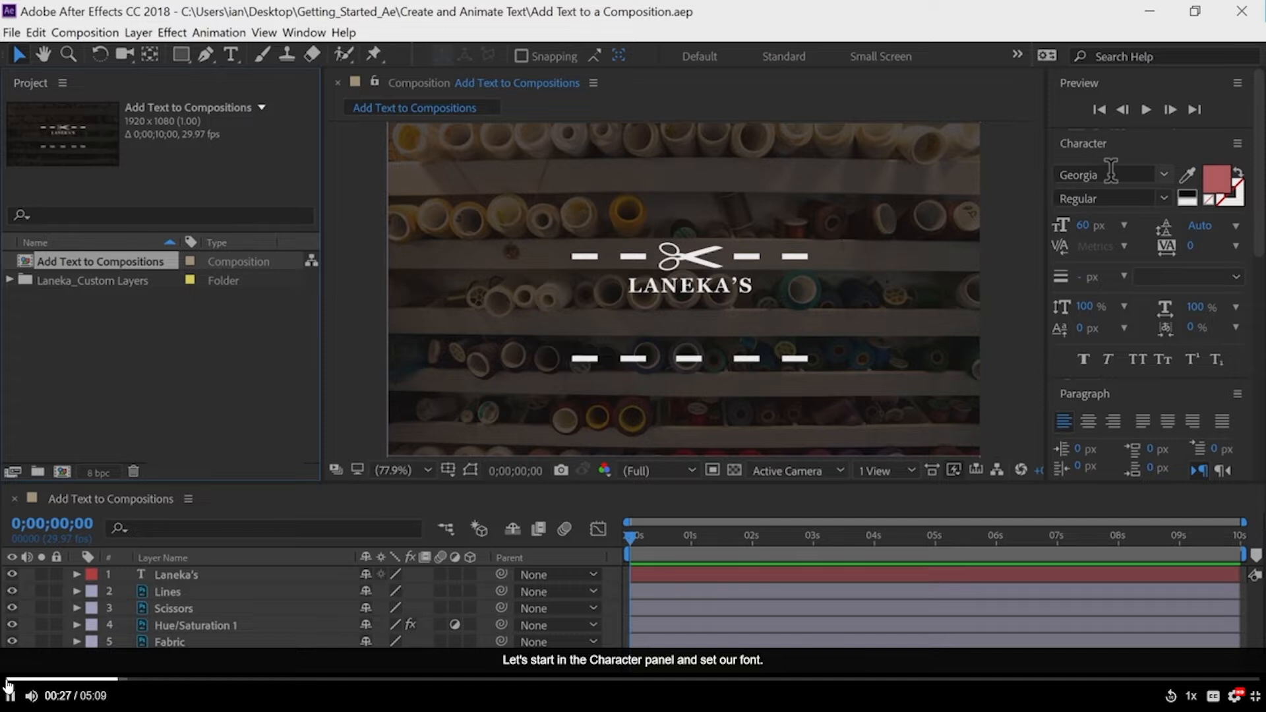
left_click(1164, 174)
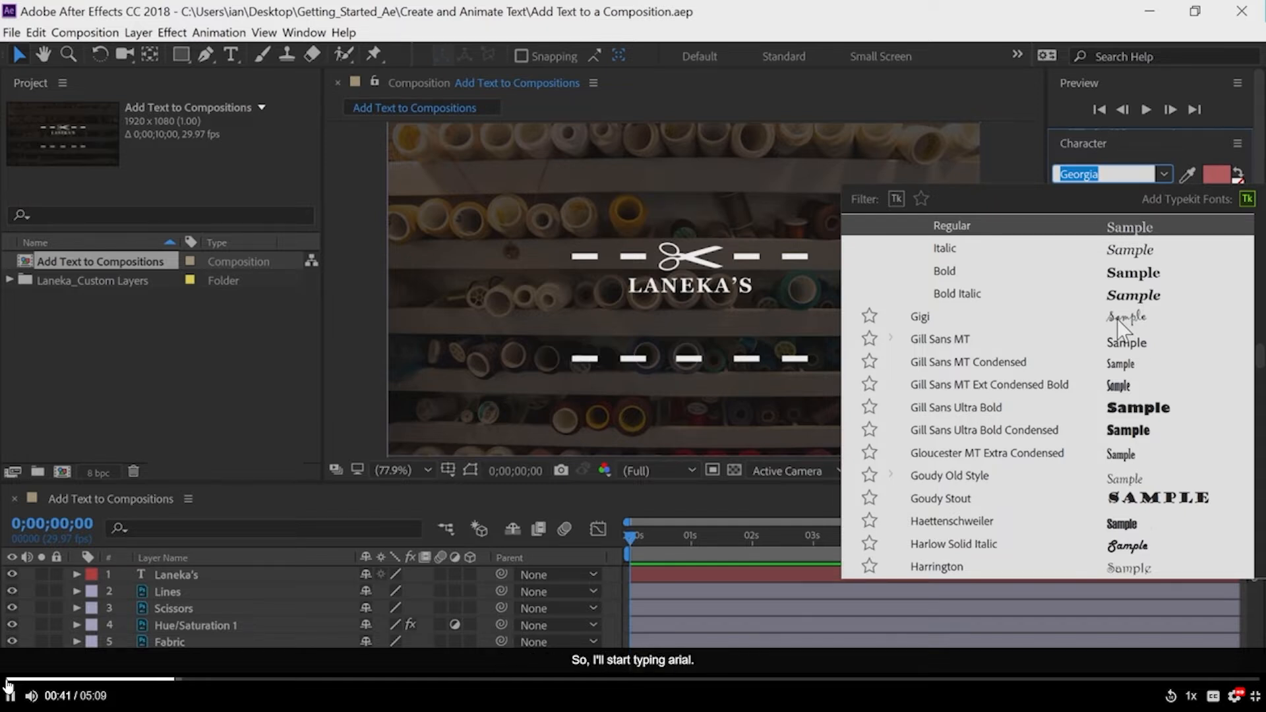
type("arial")
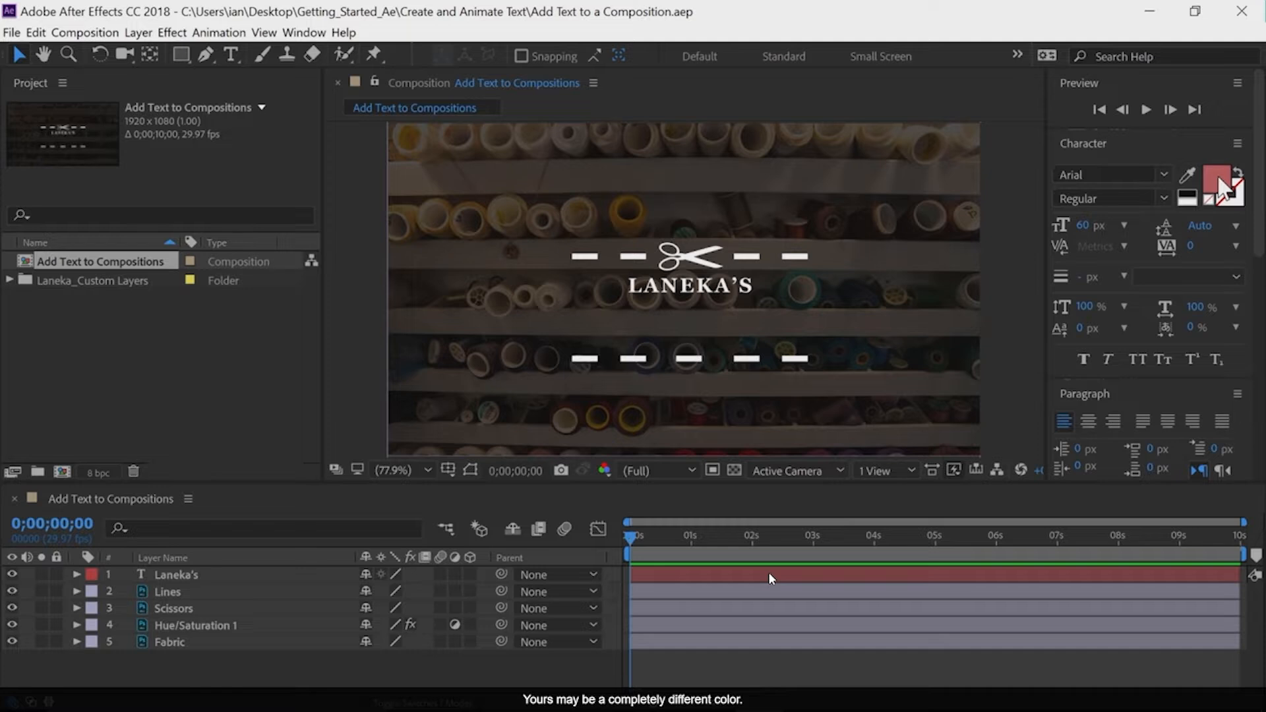
Add a text layer beneath the word LANEKA'S reading "custom clothes" with "since 1965" on a second line
mouse_move(786, 705)
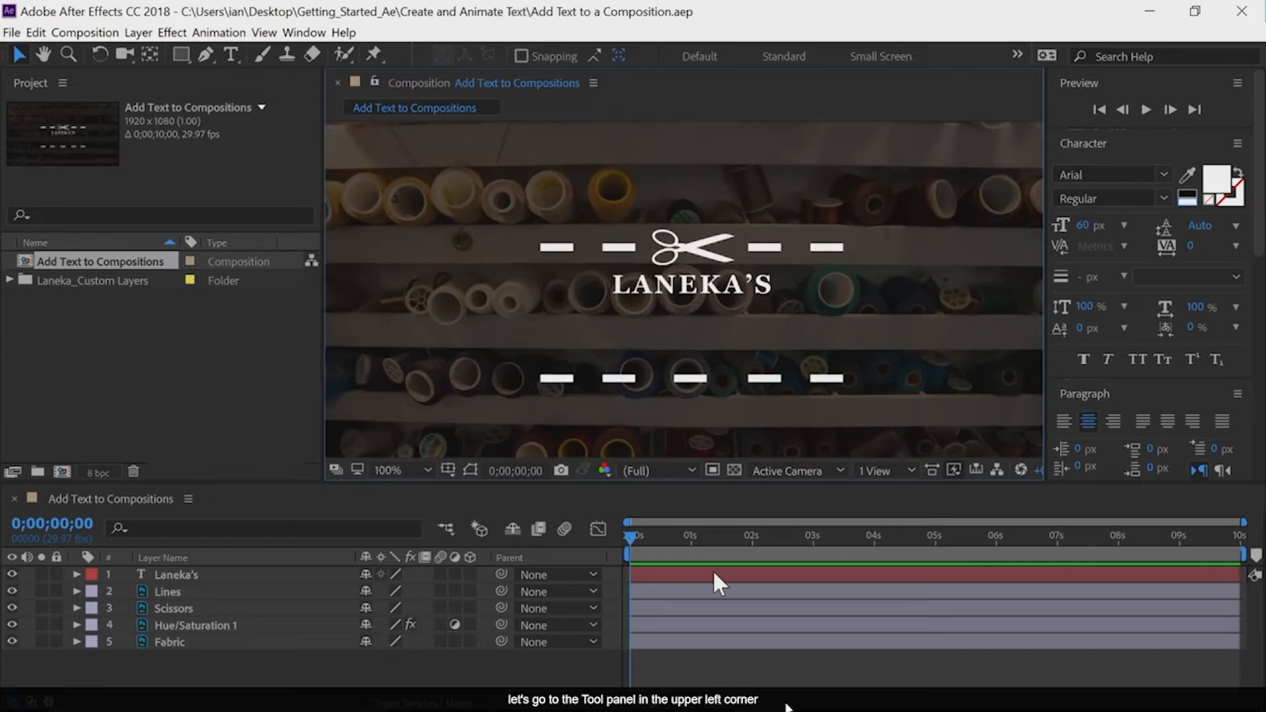
left_click(231, 53)
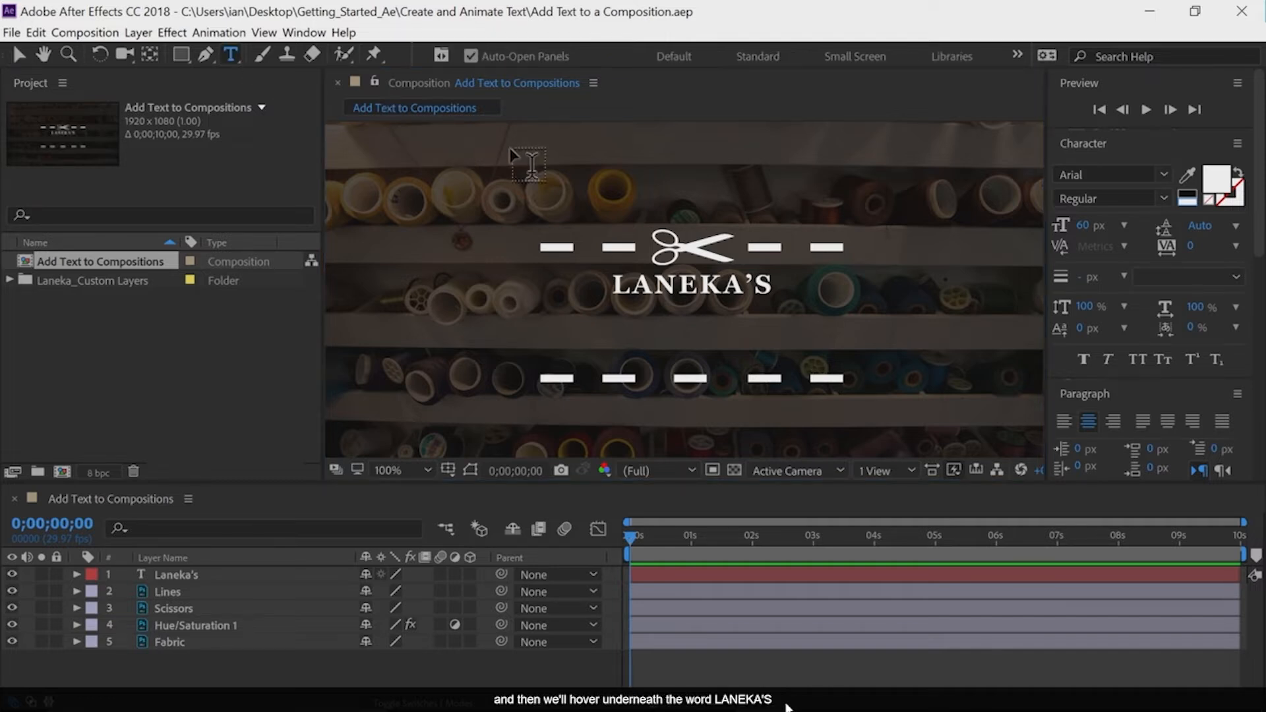
left_click(687, 325)
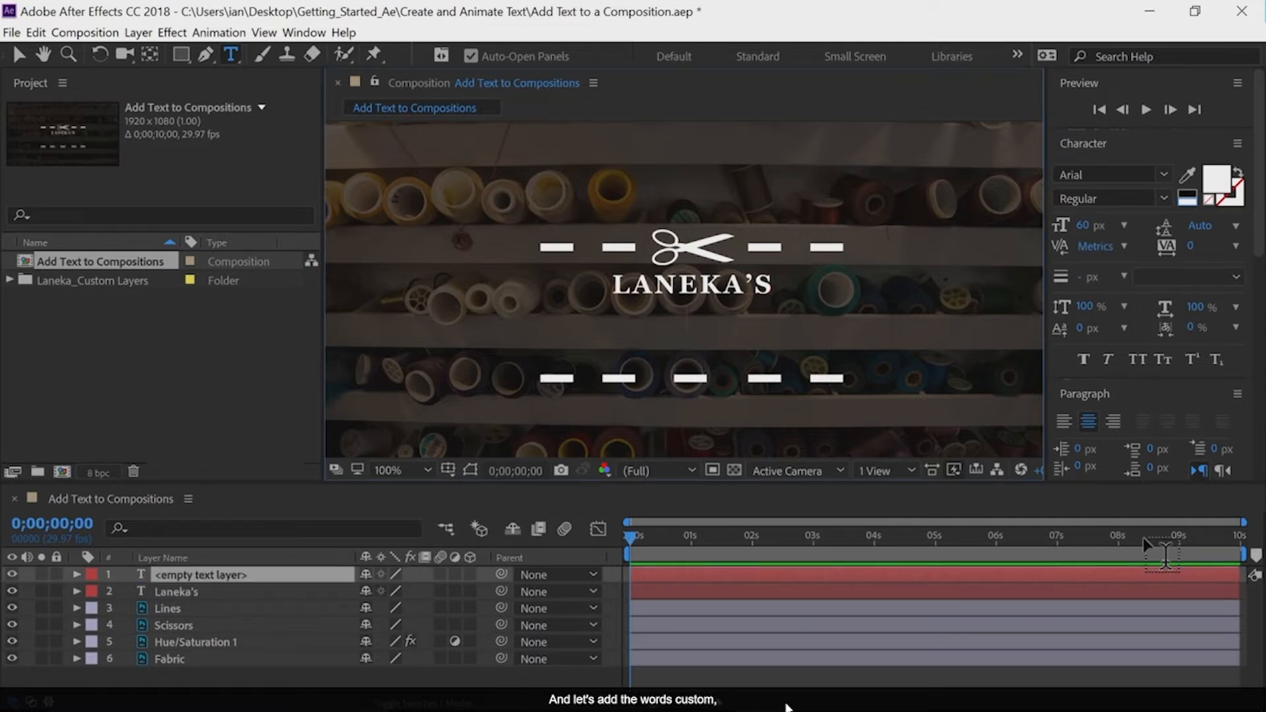
type("custom")
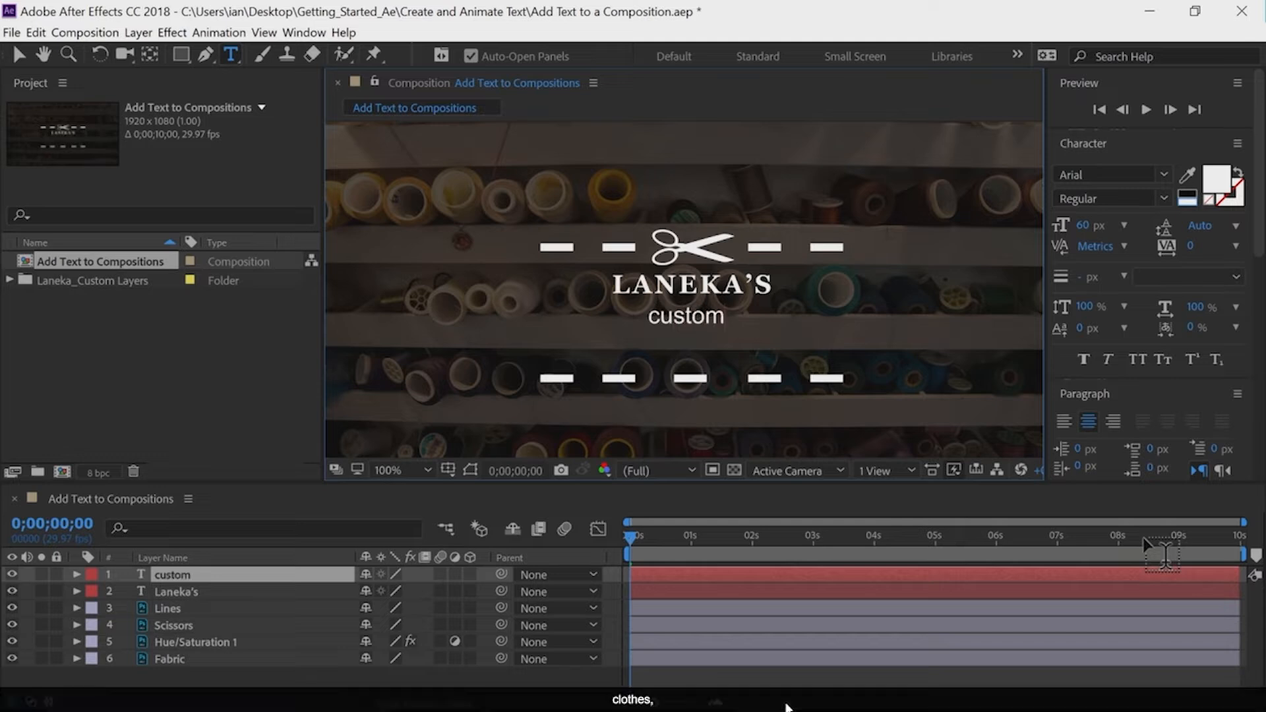
type(" clo")
type("t")
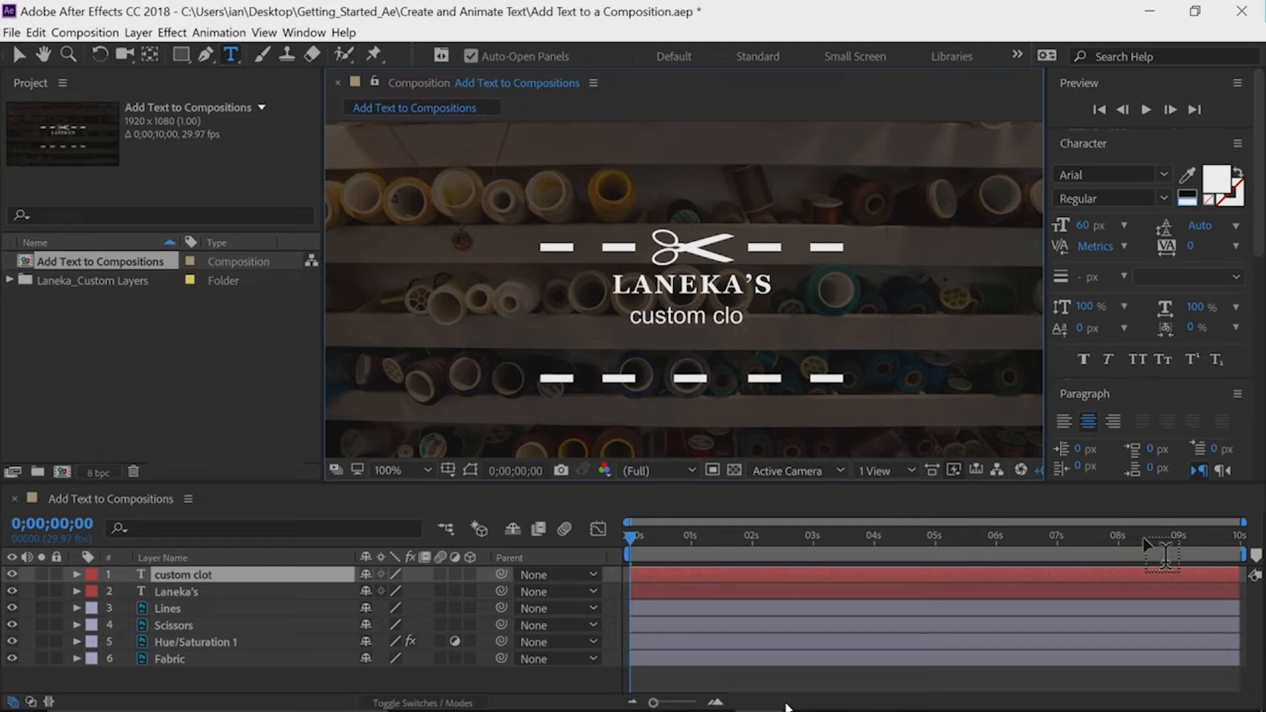
type("hes")
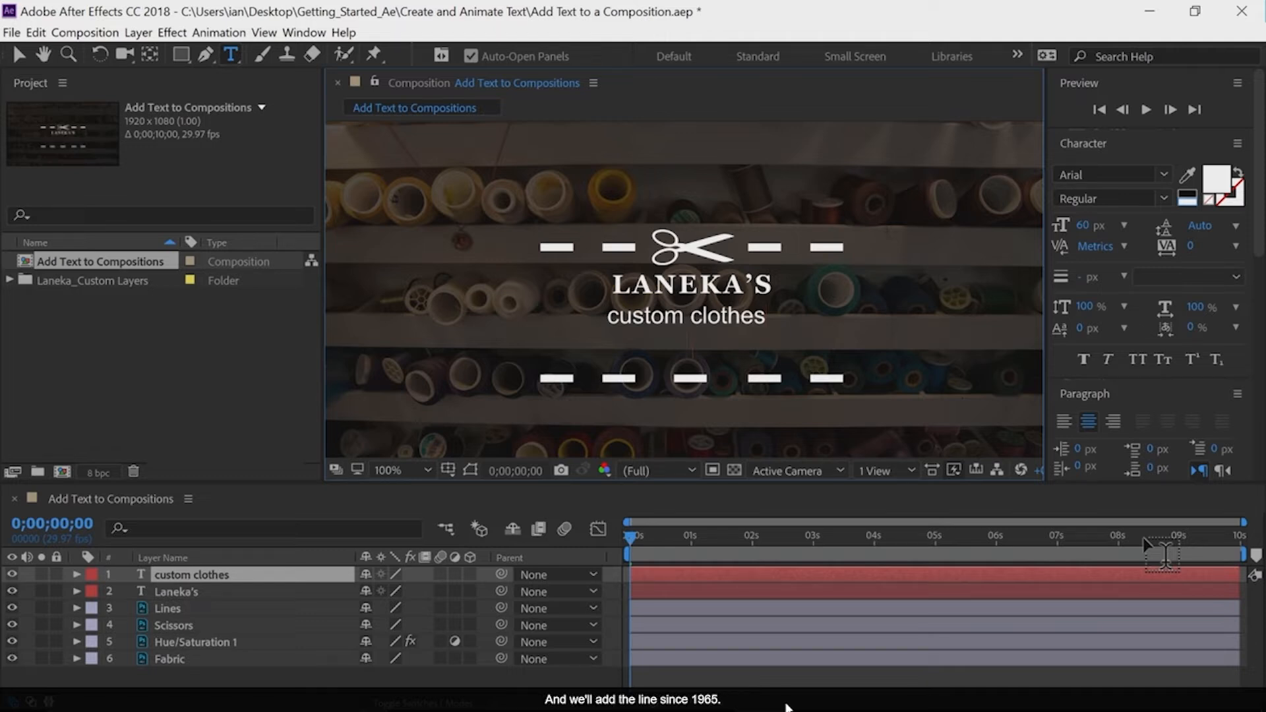
key("Return")
type("since 1965")
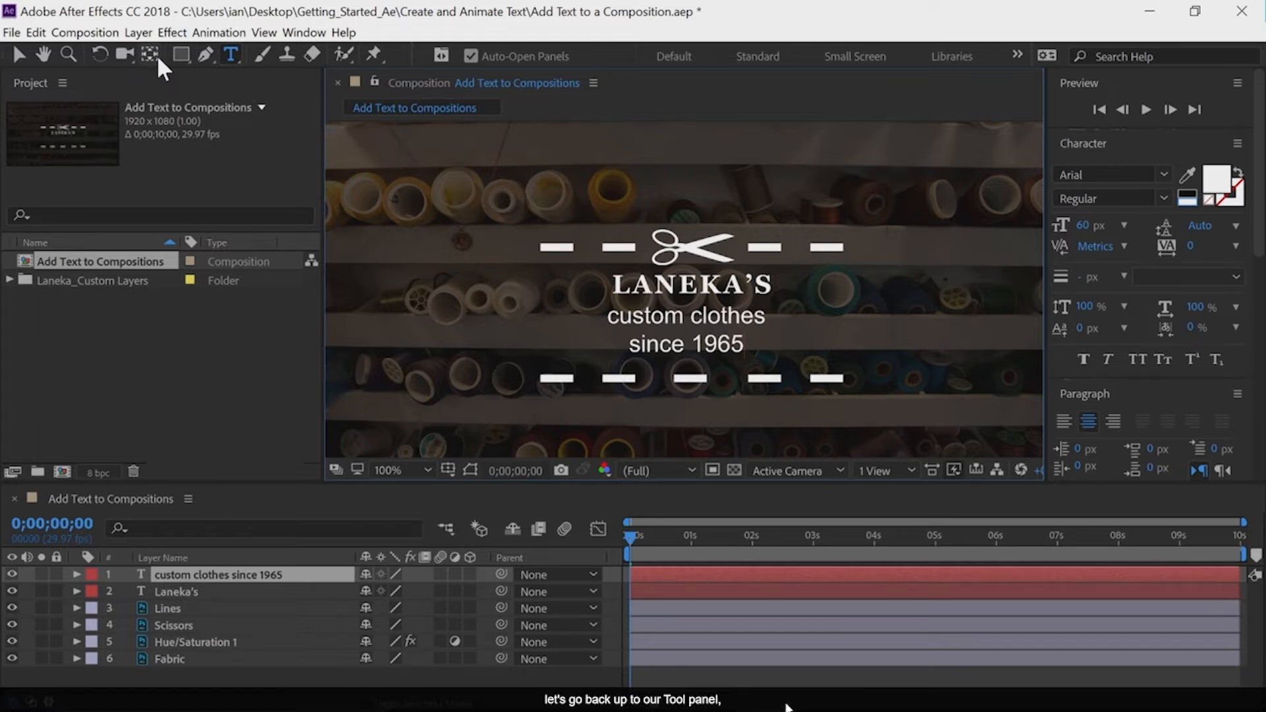
Reposition the new text so it snaps to the centre beneath LANEKA'S, and apply All Caps to it
left_click(19, 55)
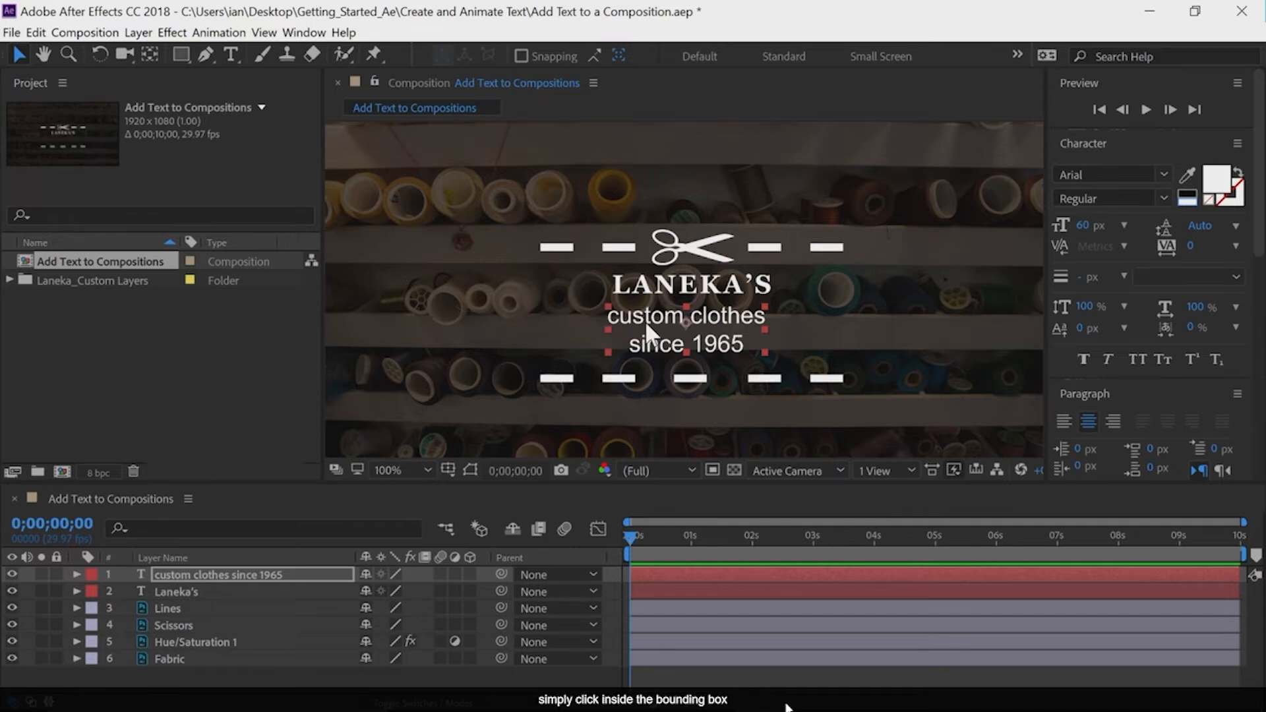
mouse_move(647, 324)
left_mouse_down()
mouse_move(658, 341)
mouse_move(653, 330)
left_mouse_up()
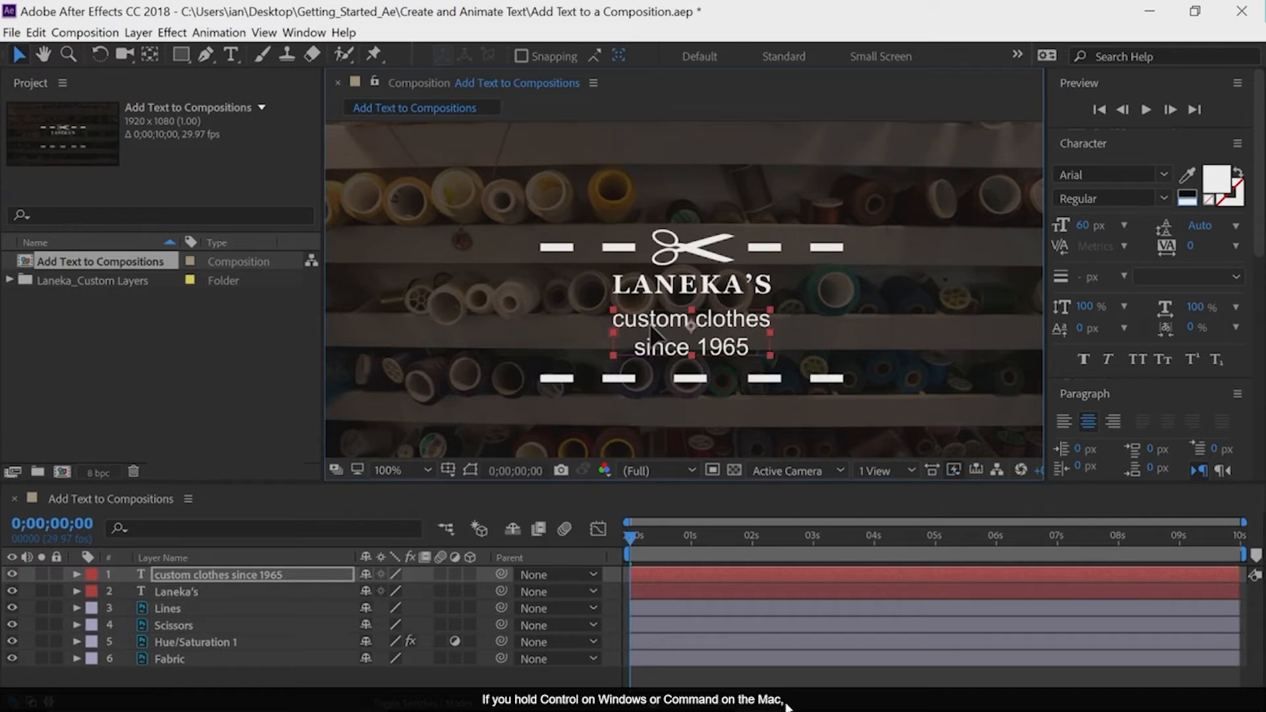
mouse_move(650, 326)
left_mouse_down()
mouse_move(639, 317)
mouse_move(673, 307)
mouse_move(653, 361)
mouse_move(669, 380)
mouse_move(665, 334)
mouse_move(648, 332)
left_mouse_up()
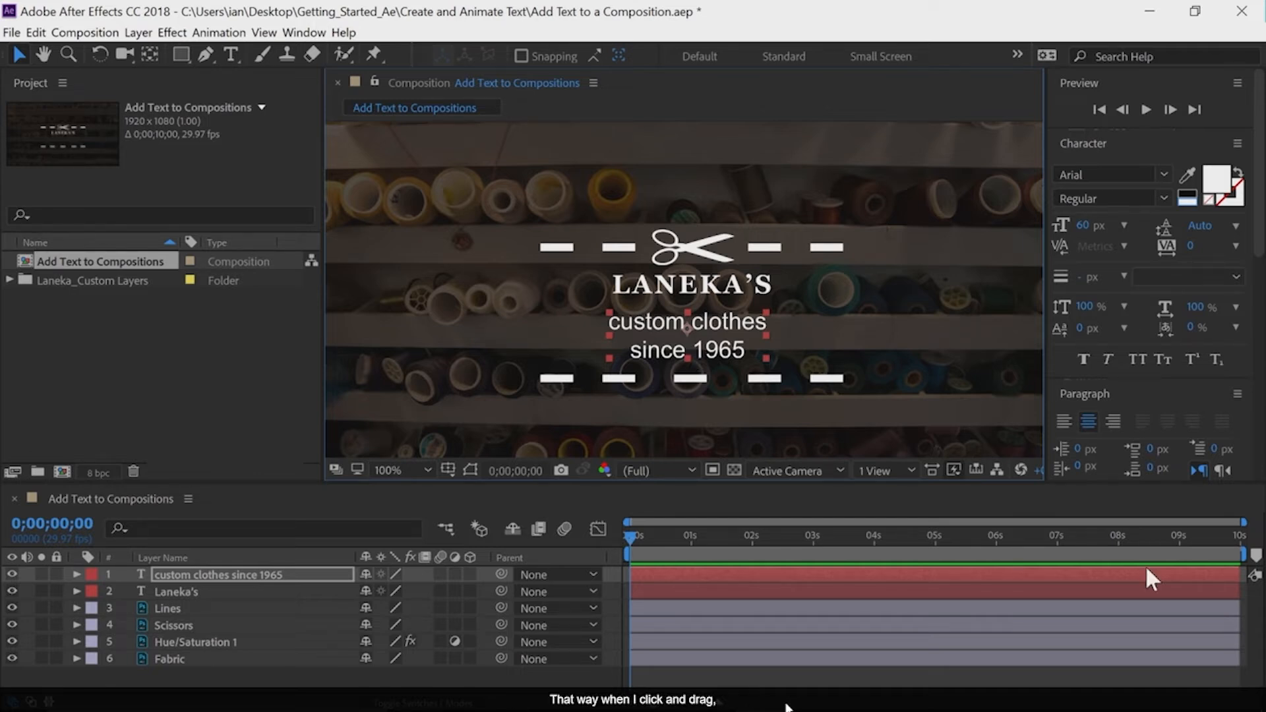
left_click_drag(688, 342, 692, 340)
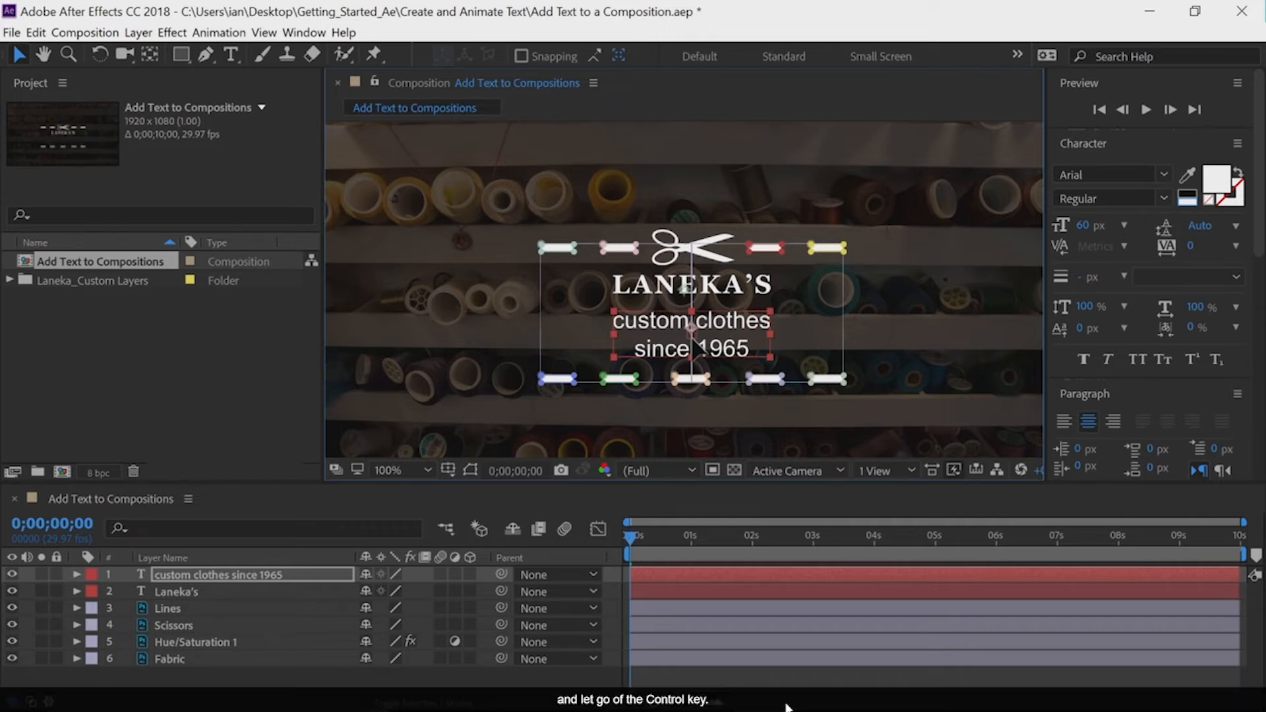
left_click_drag(692, 337, 692, 337)
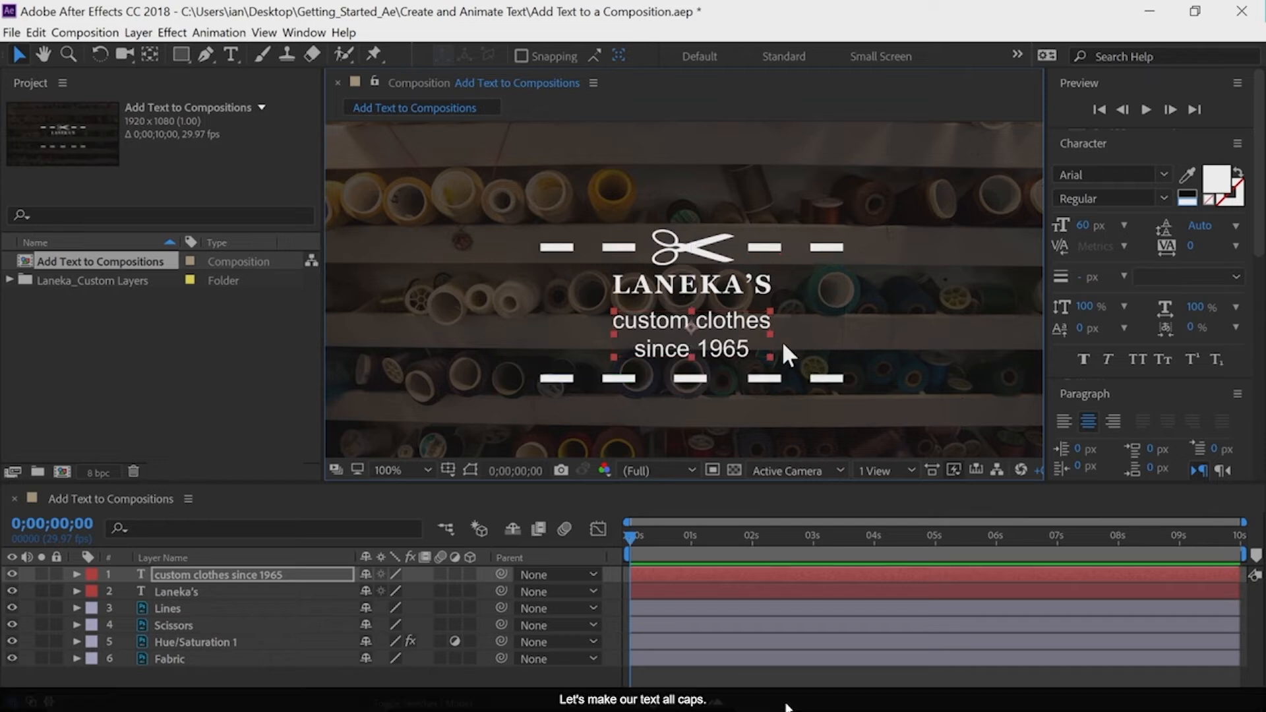
left_click(1138, 361)
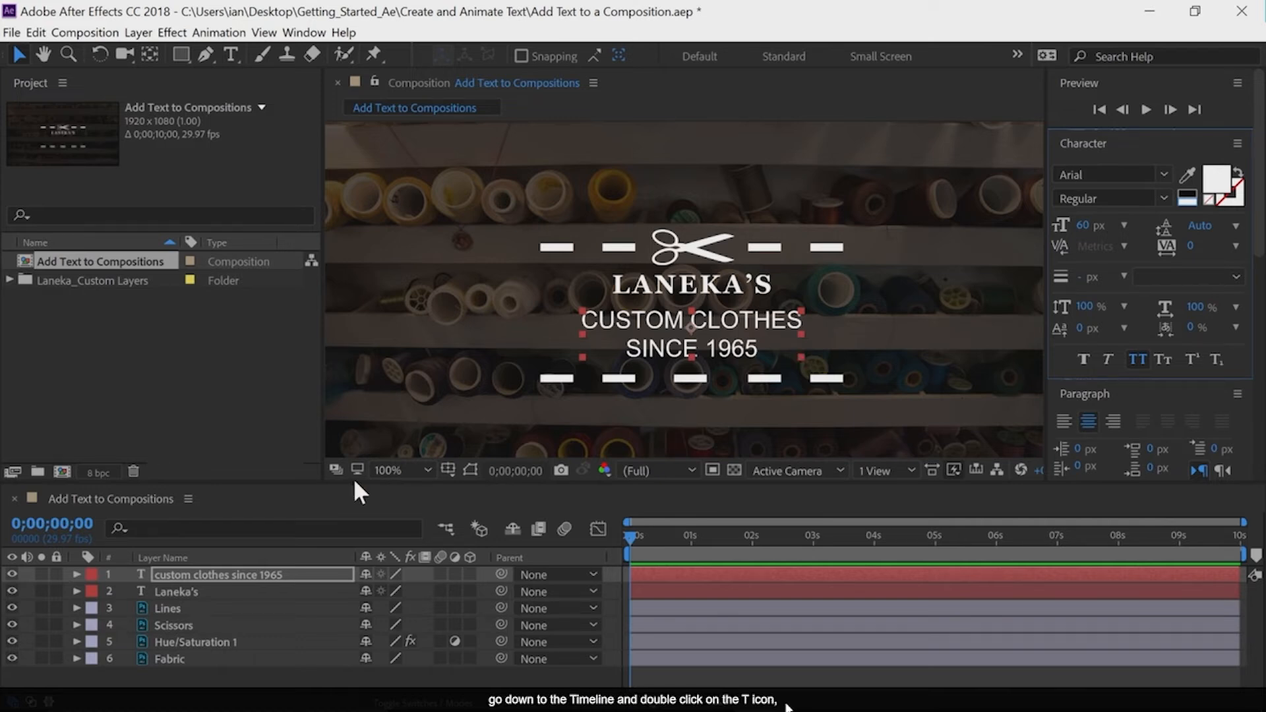
Set only the SINCE 1965 line to a font size of 40 px with 72 px leading
double_click(134, 576)
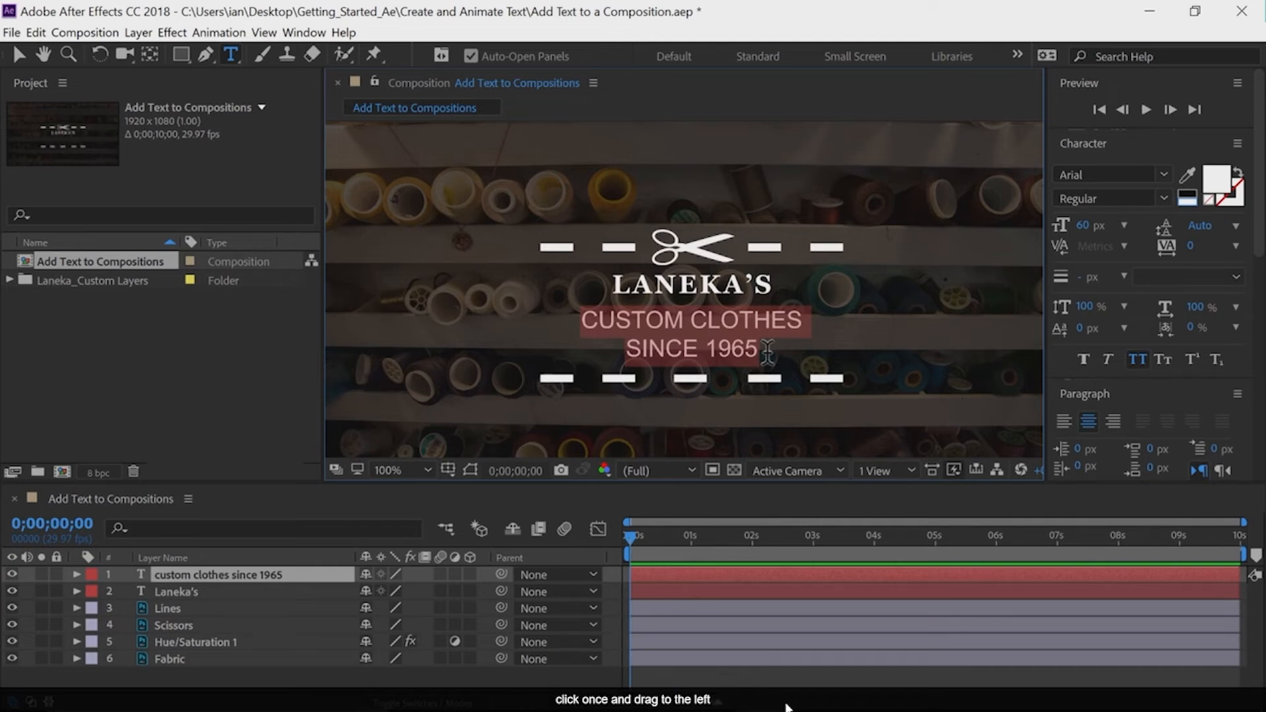
left_click_drag(767, 353, 618, 350)
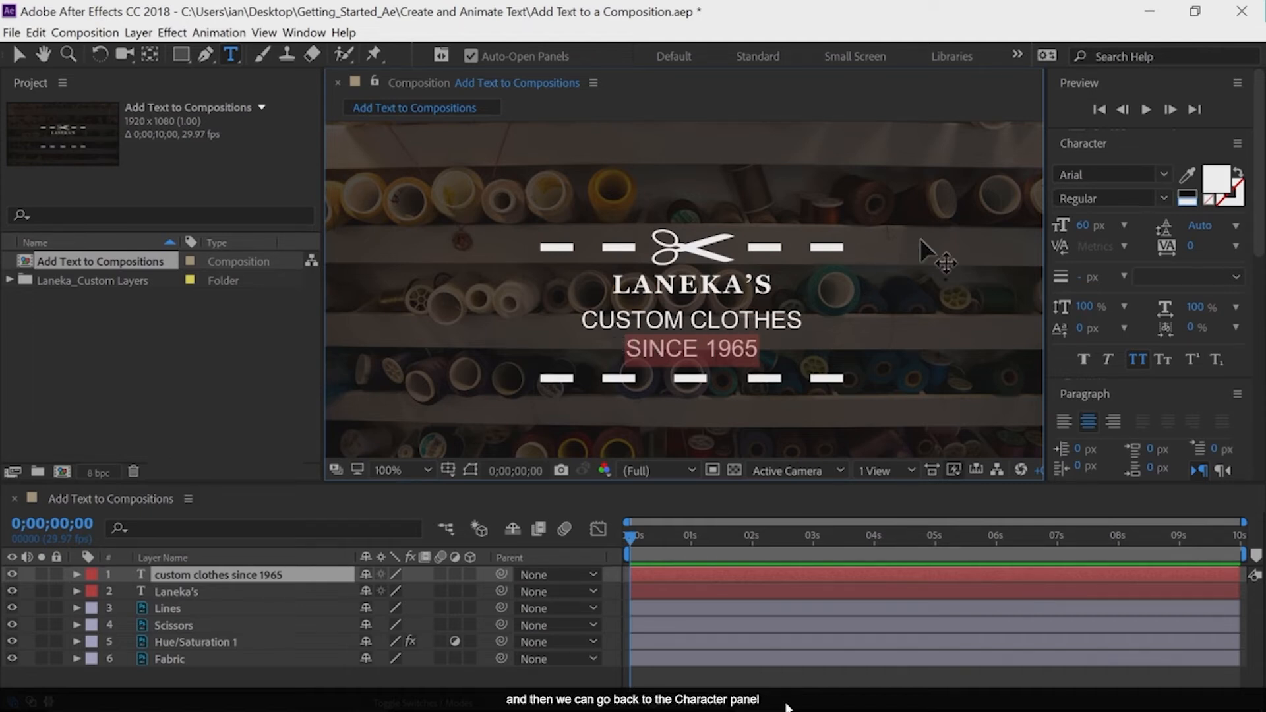
left_click(1084, 226)
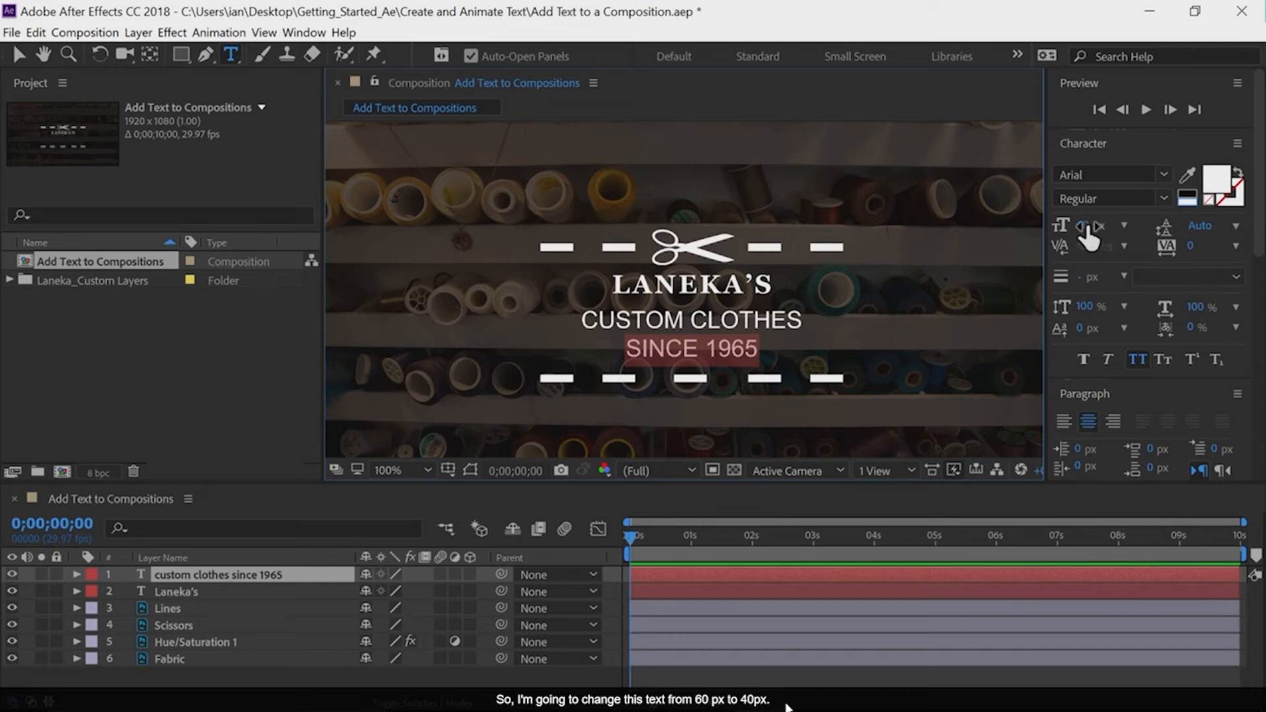
type("40")
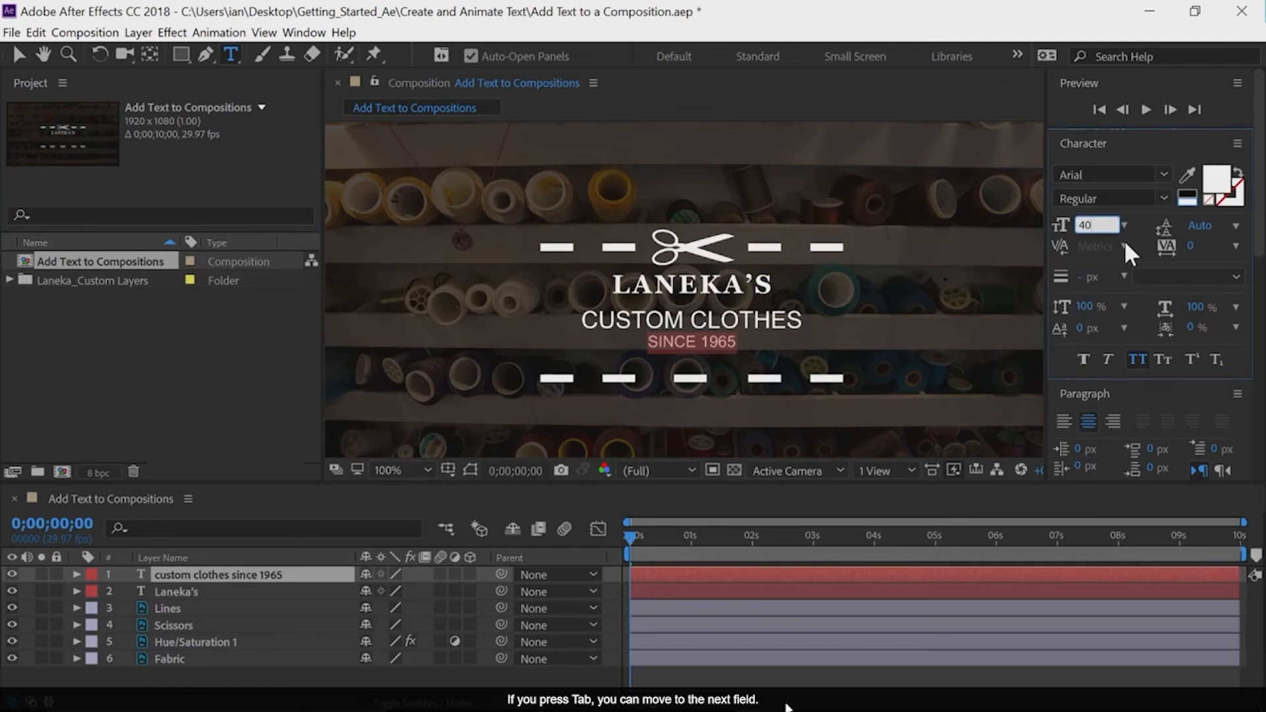
key("Tab")
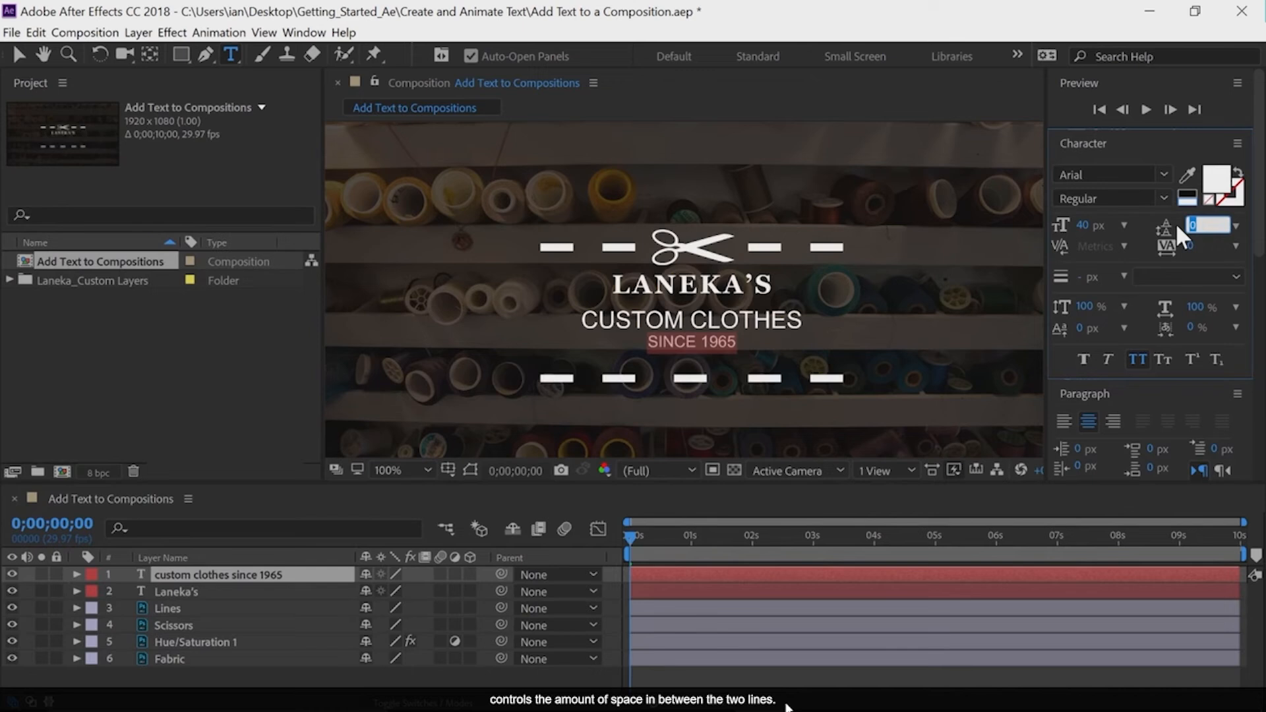
left_click(1235, 225)
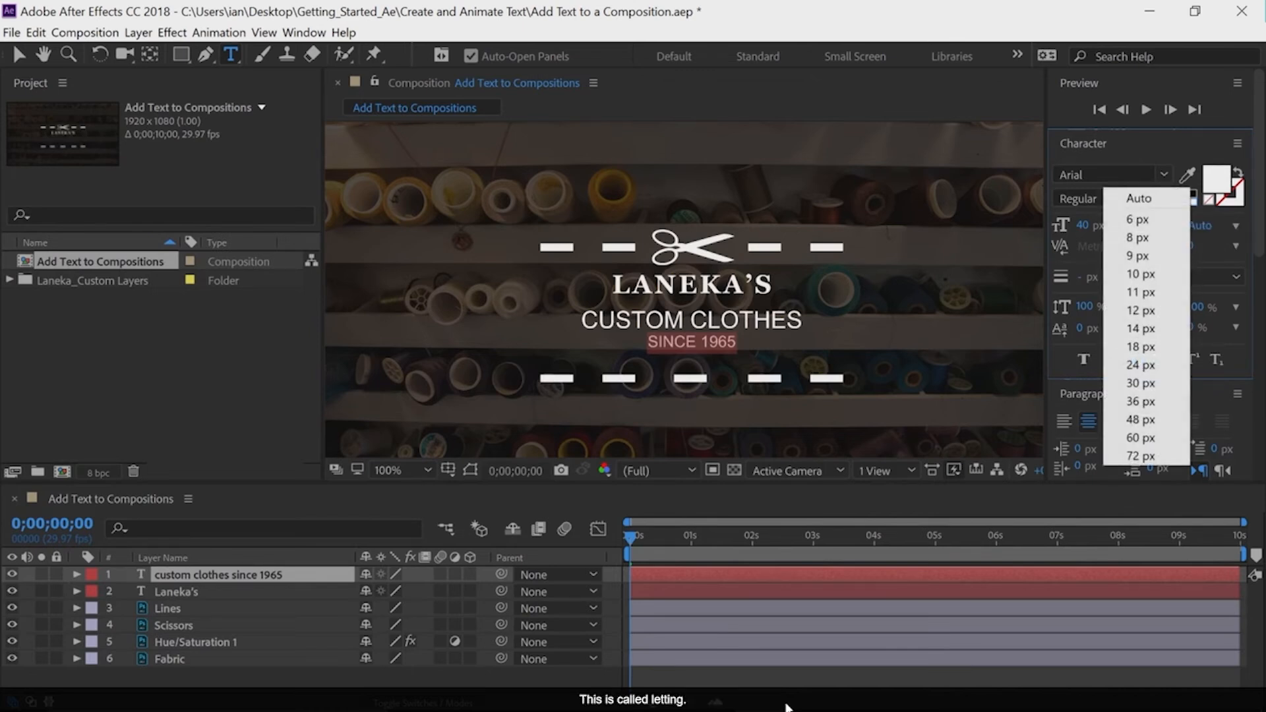
left_click(1130, 457)
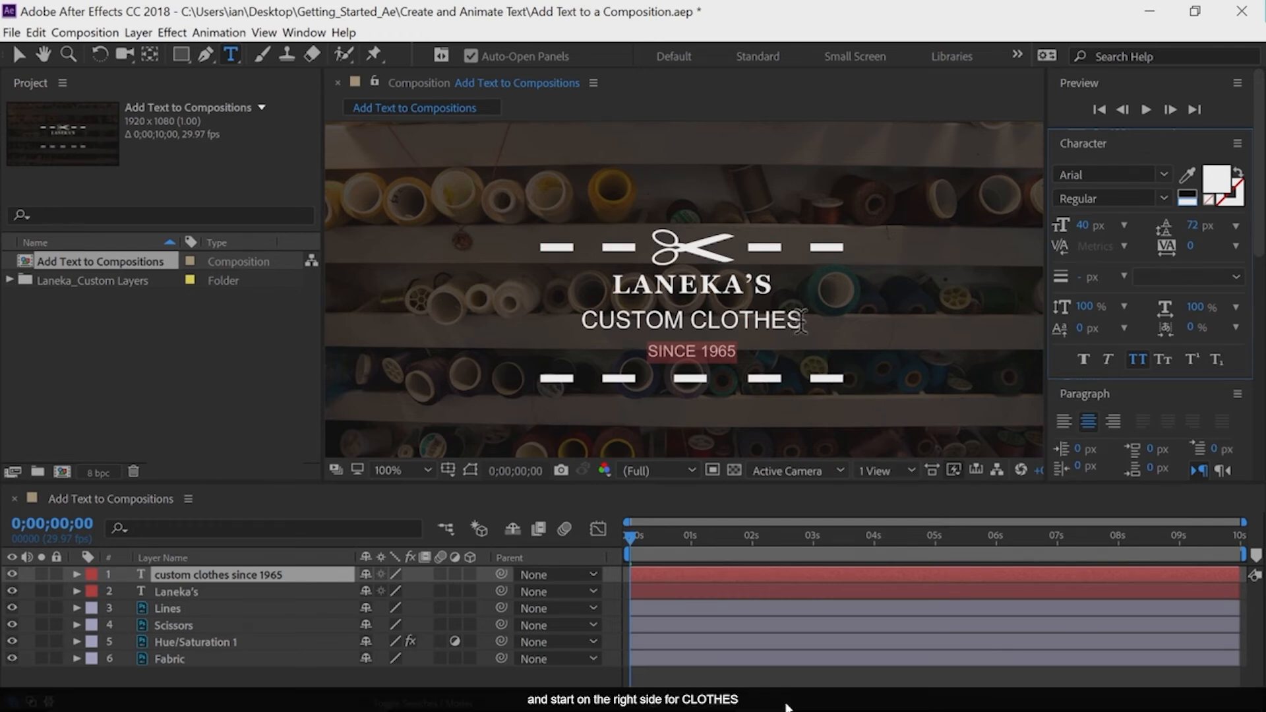
Reduce the font size of the CUSTOM CLOTHES line until it is about as wide as LANEKA'S
left_click_drag(802, 322, 548, 308)
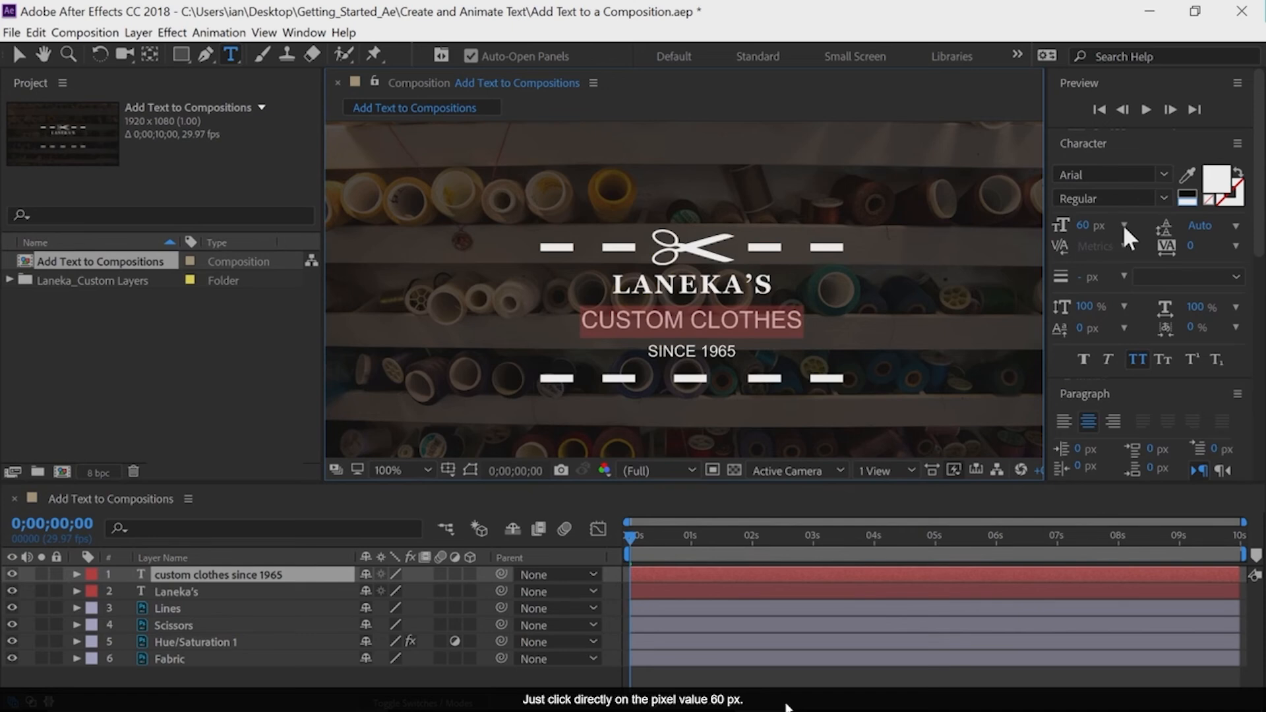
left_click(1085, 228)
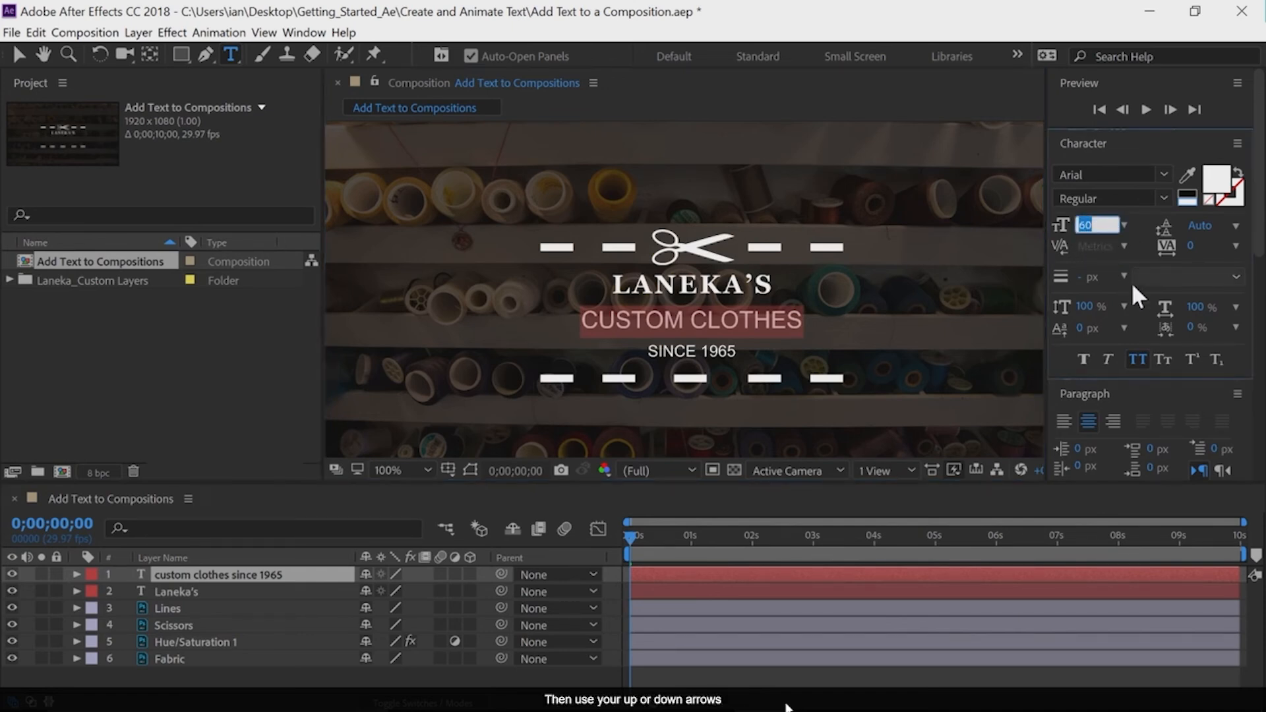
key("Up")
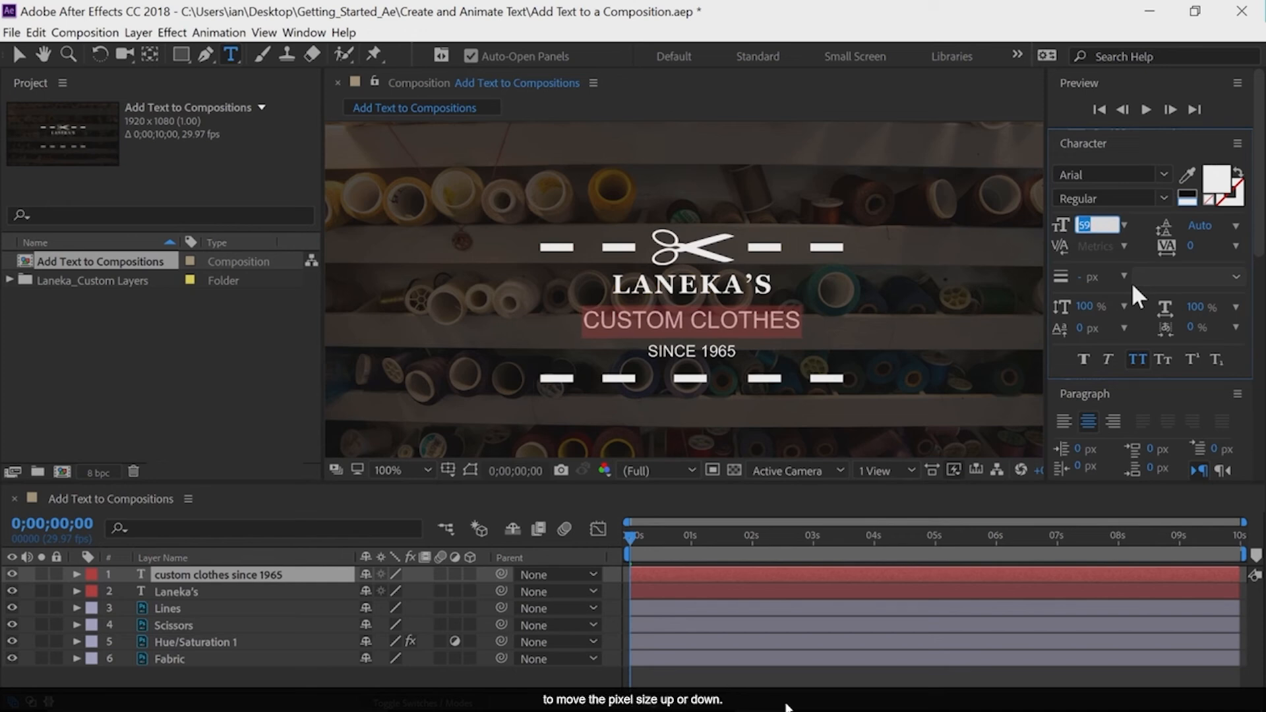
key("Down")
key("Down")
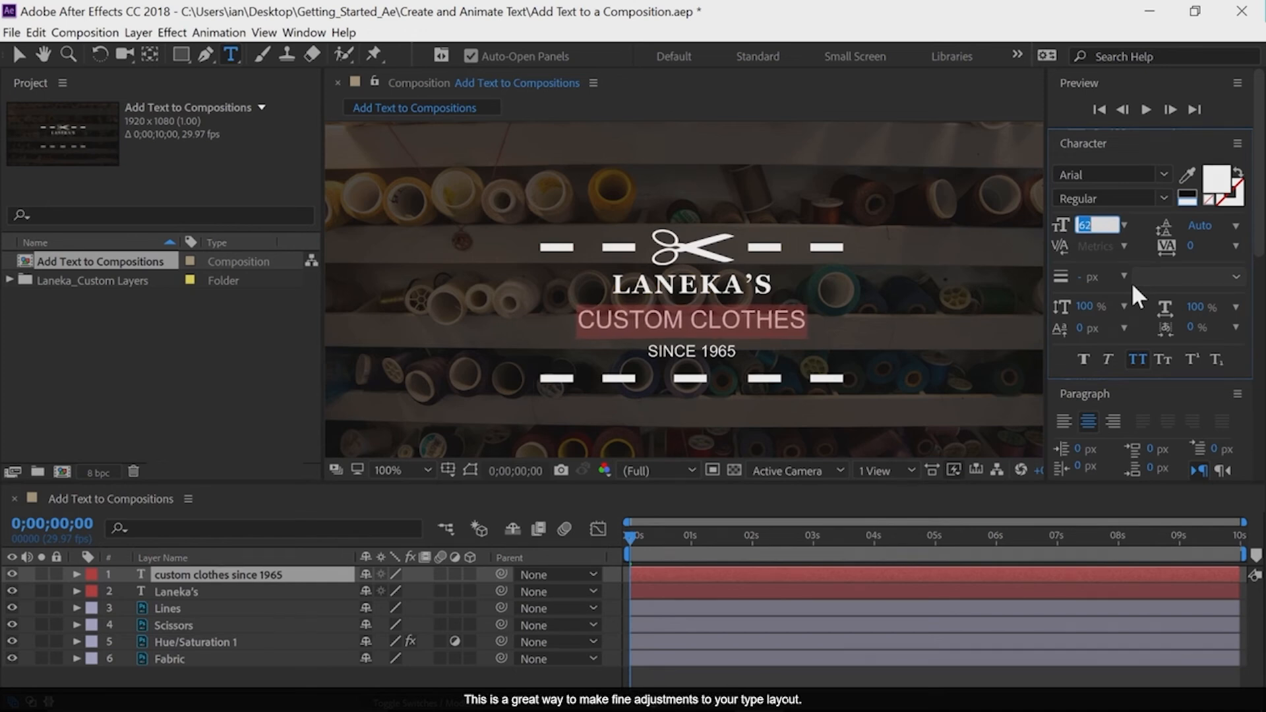
key("Down")
key("Down")
key("Down")
key("Down")
key("Down")
key("Down")
key("Down")
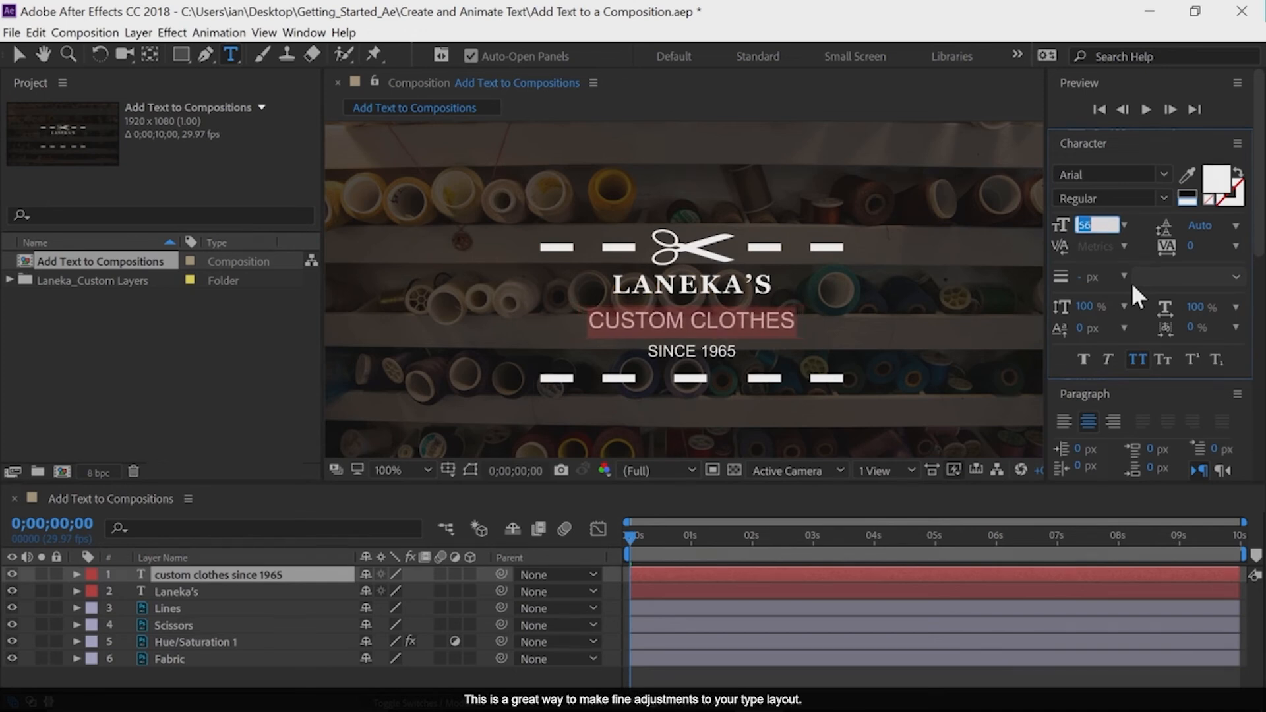
key("Down")
key("Down")
key("Down")
key("Down")
key("Down")
key("Down")
key("Down")
key("Down")
key("Down")
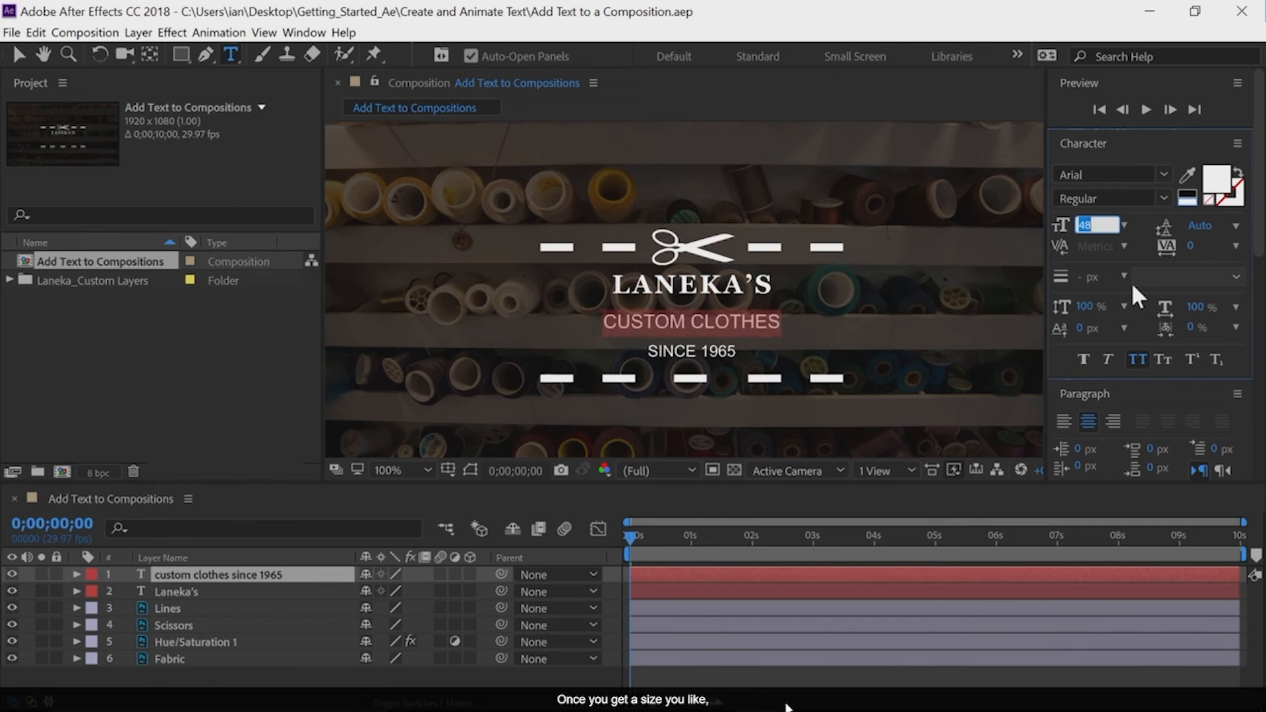
left_click(22, 54)
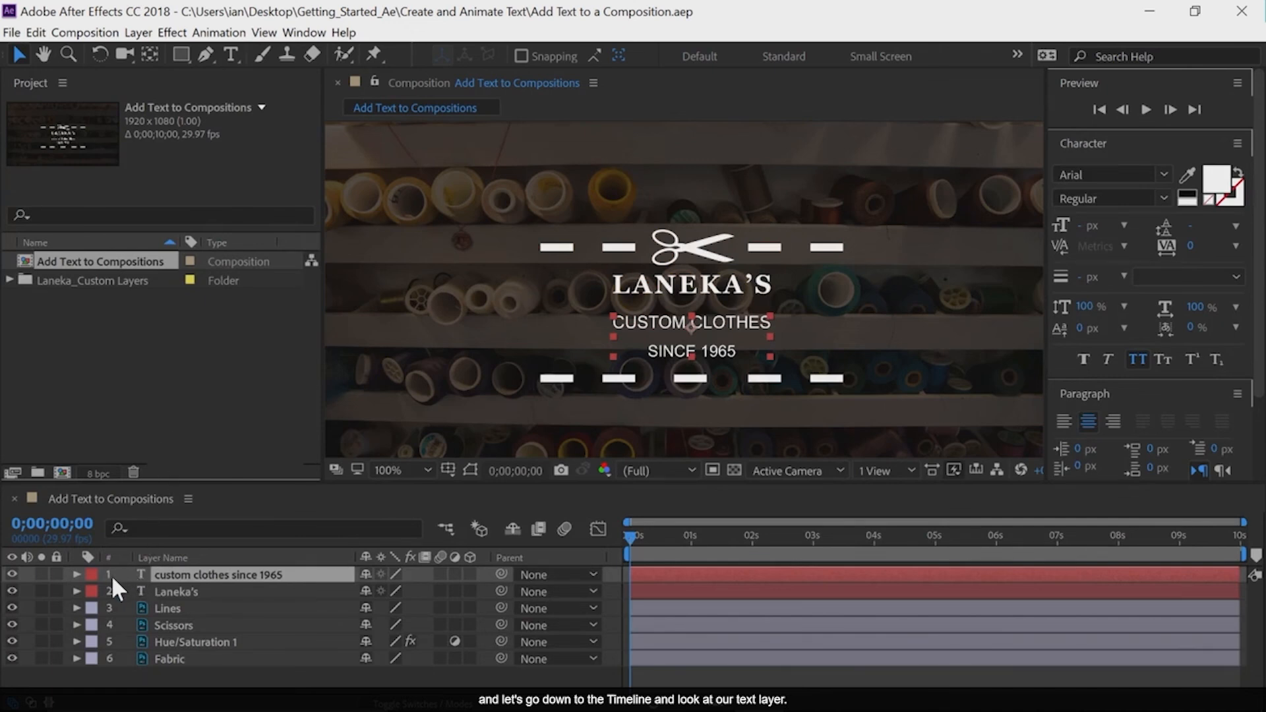
Expand the property options of the "custom clothes since 1965" text layer in the timeline
left_click(77, 574)
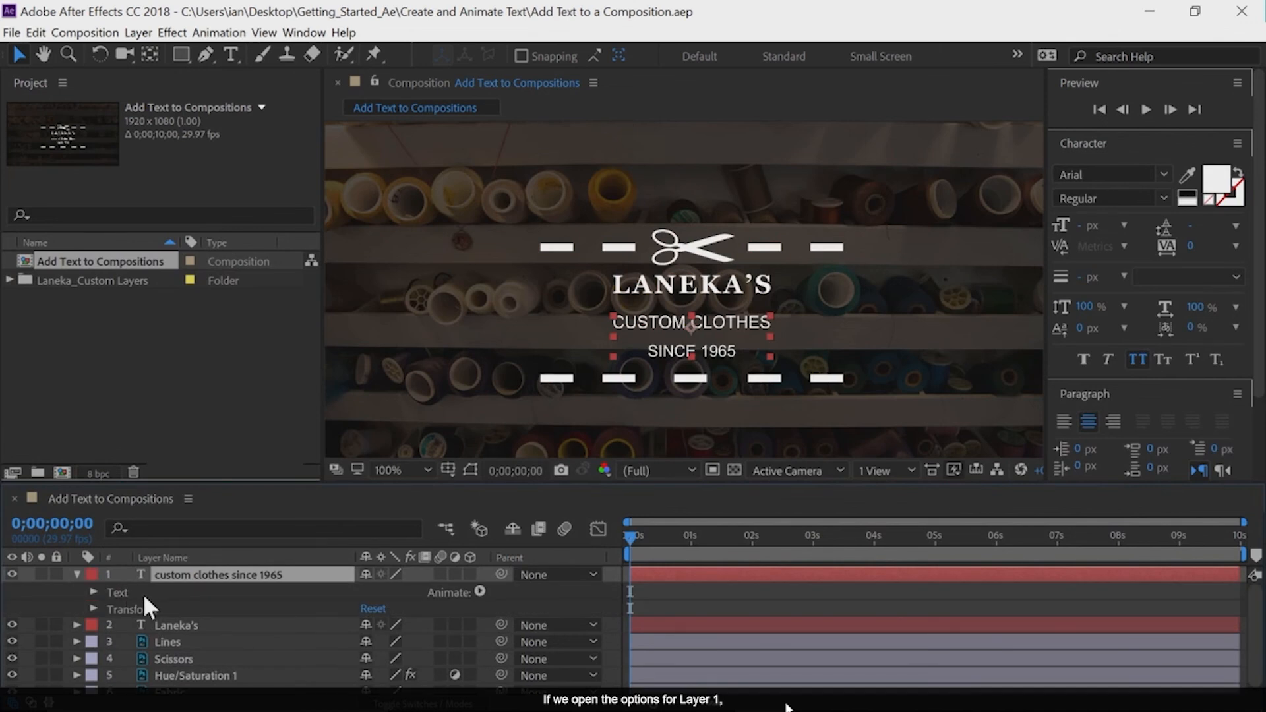